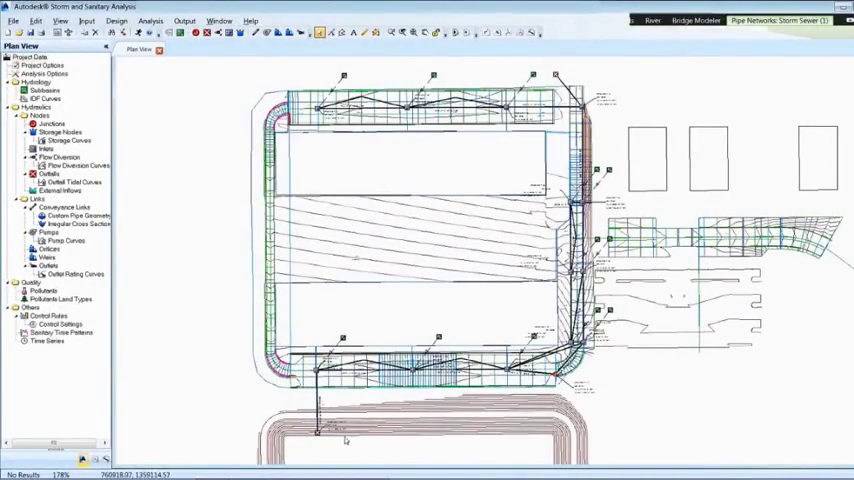
# Step: Start a profile plot at the outfall pipe and end it at the upstream structure
pyautogui.rightClick(319, 432)
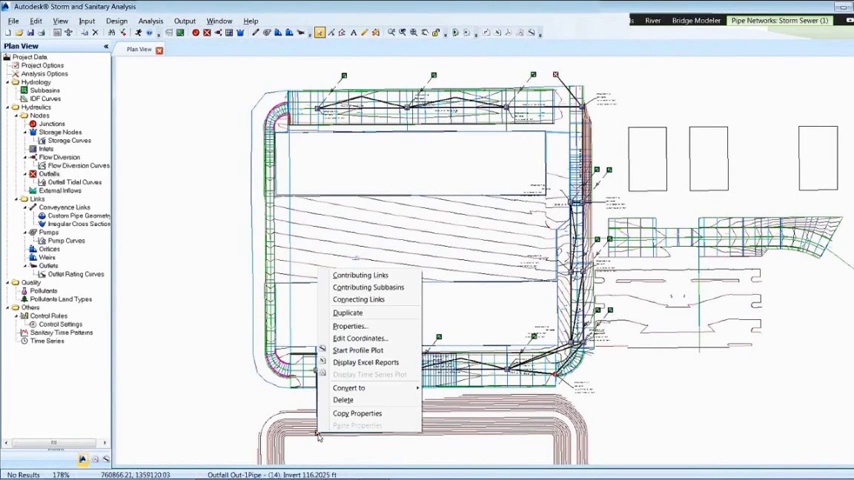
pyautogui.click(357, 350)
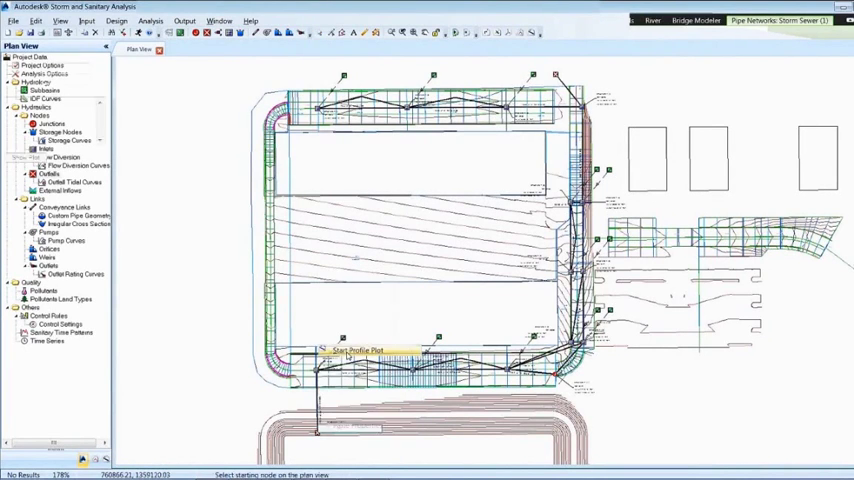
pyautogui.click(452, 104)
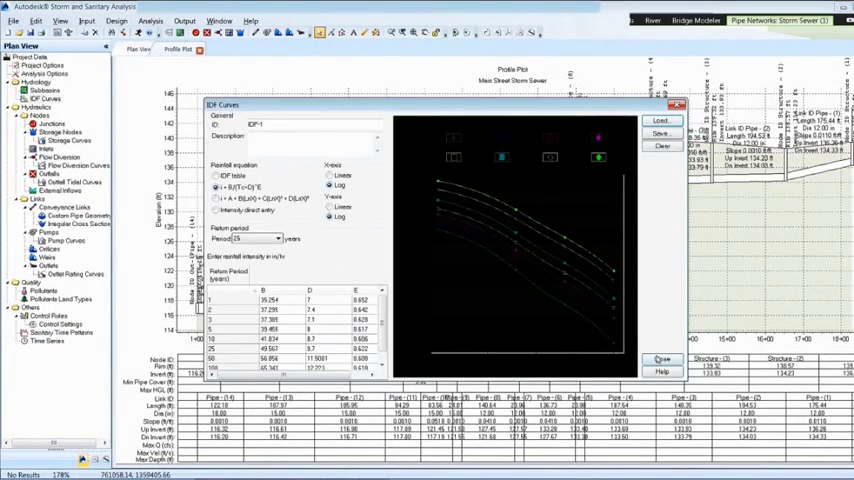
# Step: Dismiss the IDF Curves dialog, run the hydraulic analysis, and play the output animation on the profile
pyautogui.click(662, 358)
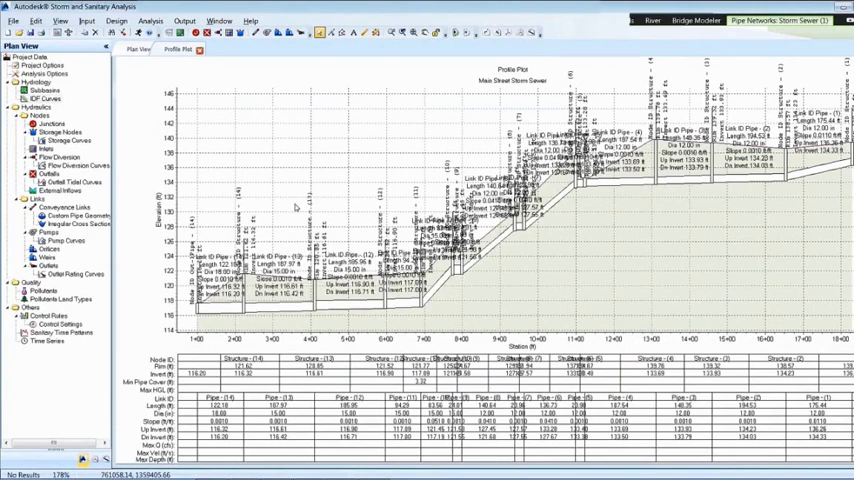
pyautogui.click(139, 33)
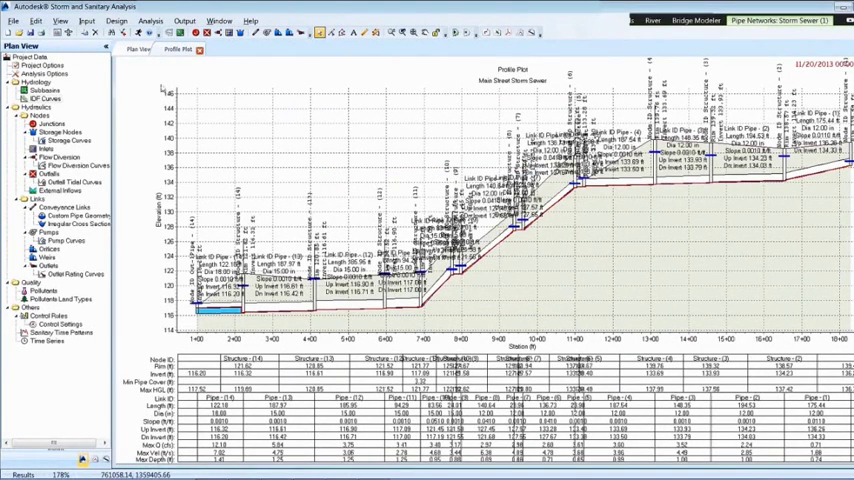
pyautogui.click(139, 50)
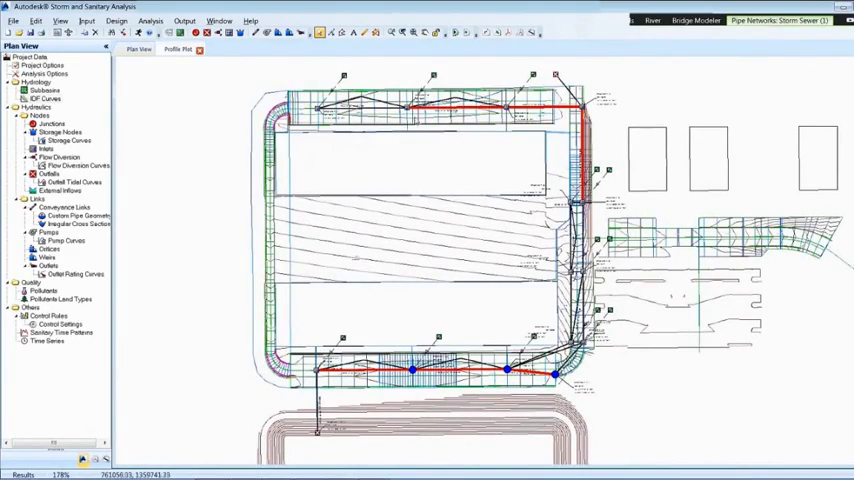
pyautogui.click(178, 50)
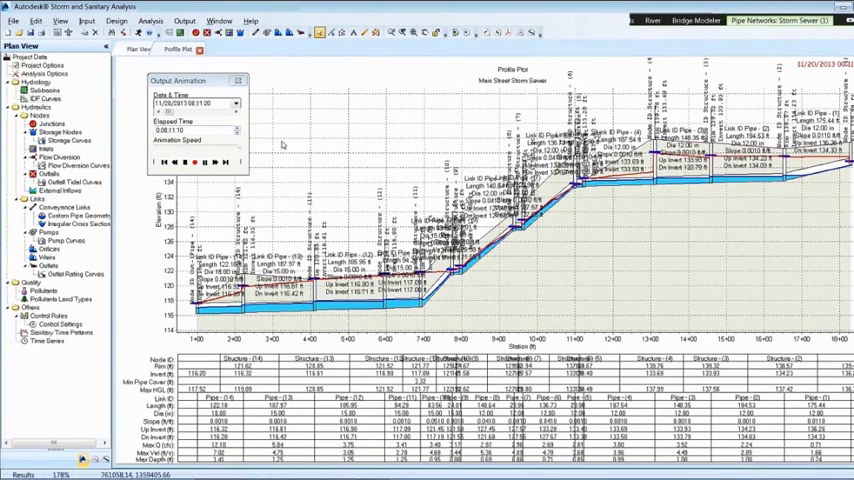
# Step: Return to the plan map and export the analyzed network via File > Export > CAD Export
pyautogui.click(138, 49)
pyautogui.click(13, 20)
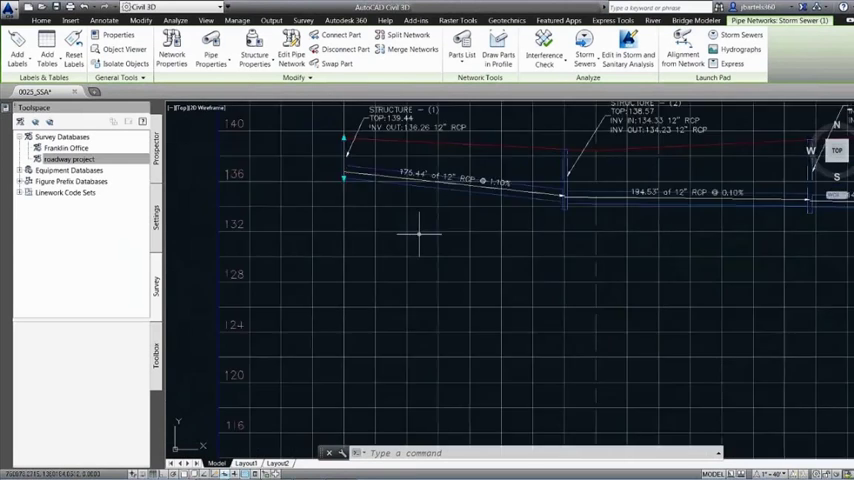
pyautogui.scroll(-3, 422, 259)
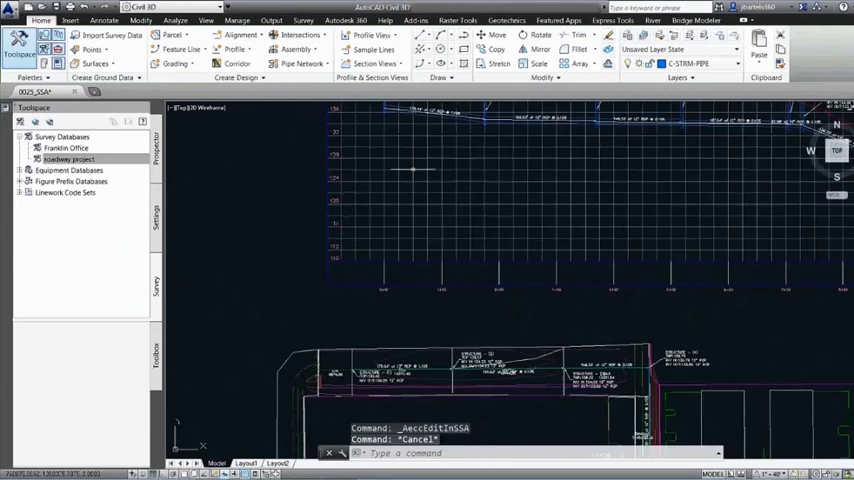
pyautogui.moveTo(430, 200); pyautogui.dragTo(440, 160)
pyautogui.scroll(2, 400, 370)
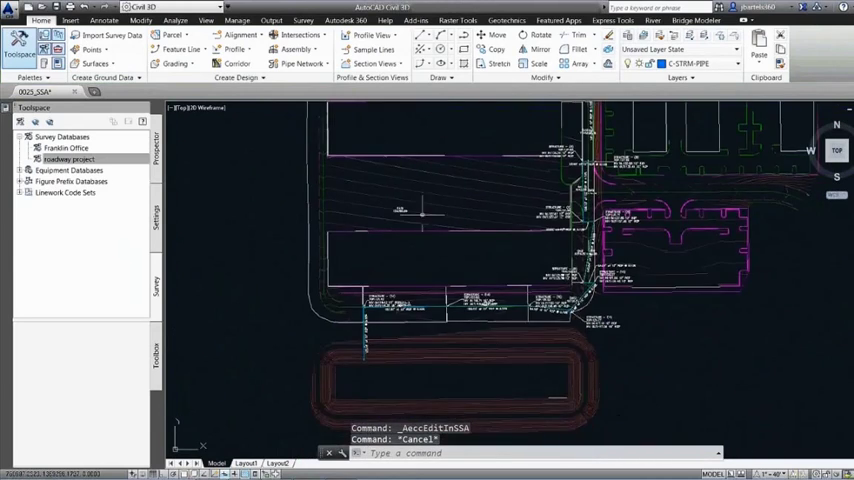
pyautogui.scroll(2, 400, 350)
pyautogui.scroll(2, 423, 325)
pyautogui.moveTo(460, 320); pyautogui.dragTo(418, 308, button='middle')
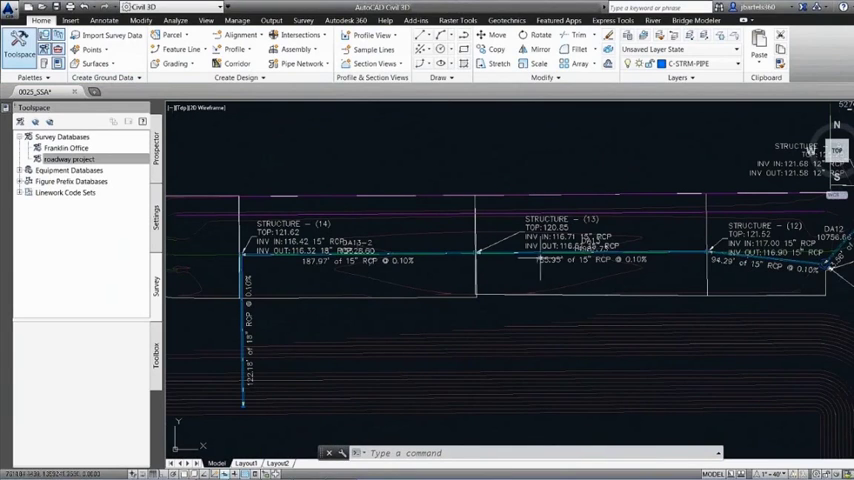
# Step: Import the Storm Sewers file, updating the existing pipe network so labels change from 15" to 24" RCP
pyautogui.click(72, 21)
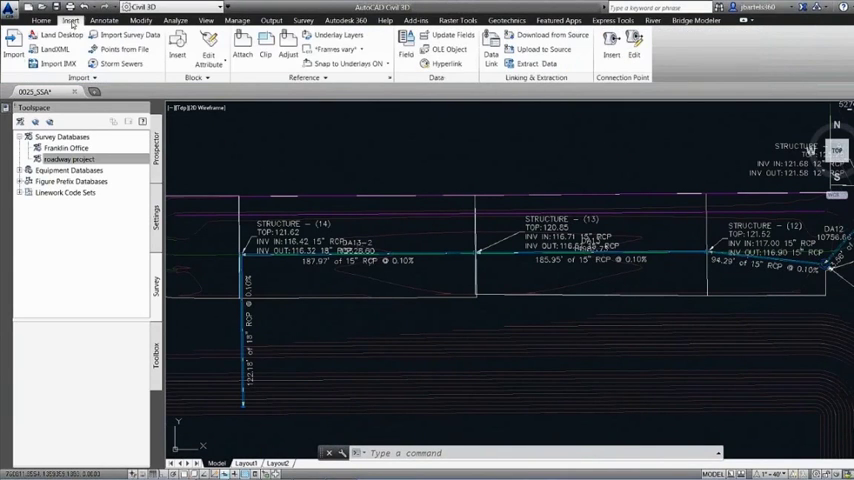
pyautogui.click(121, 63)
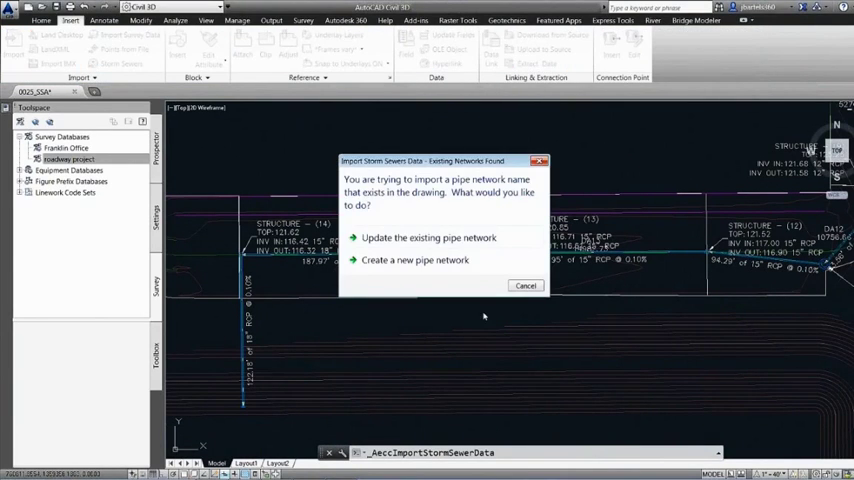
pyautogui.click(408, 238)
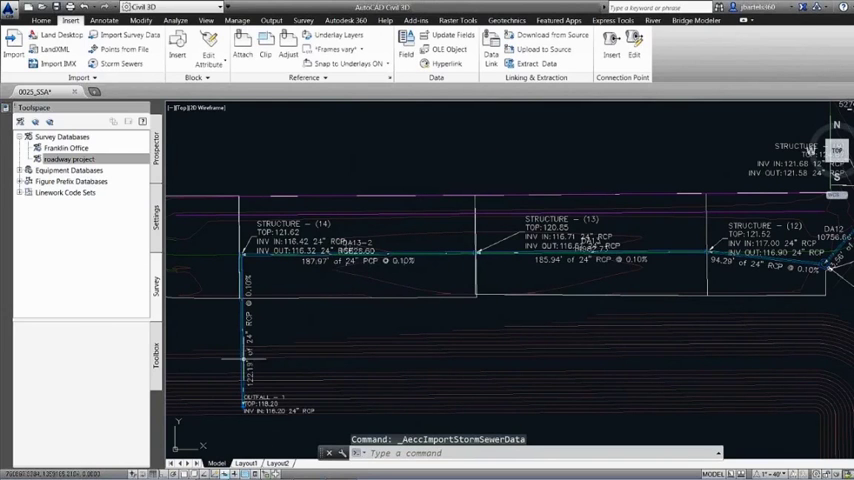
pyautogui.moveTo(650, 288); pyautogui.dragTo(618, 298, button='middle')
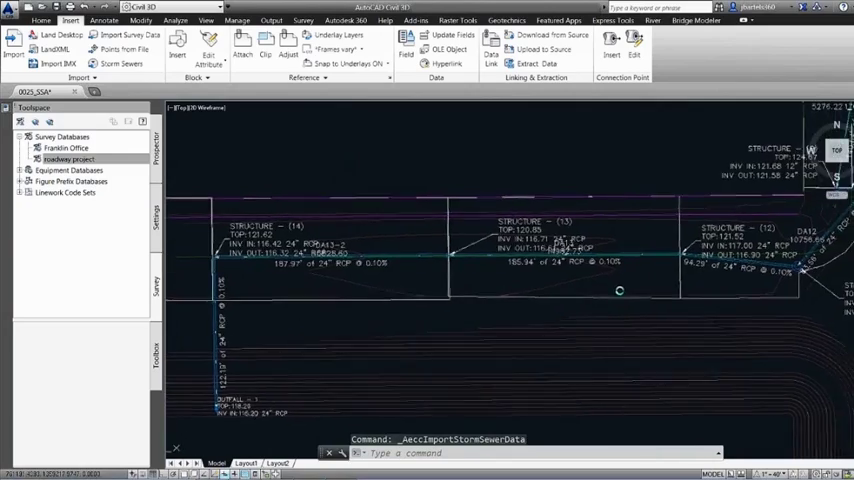